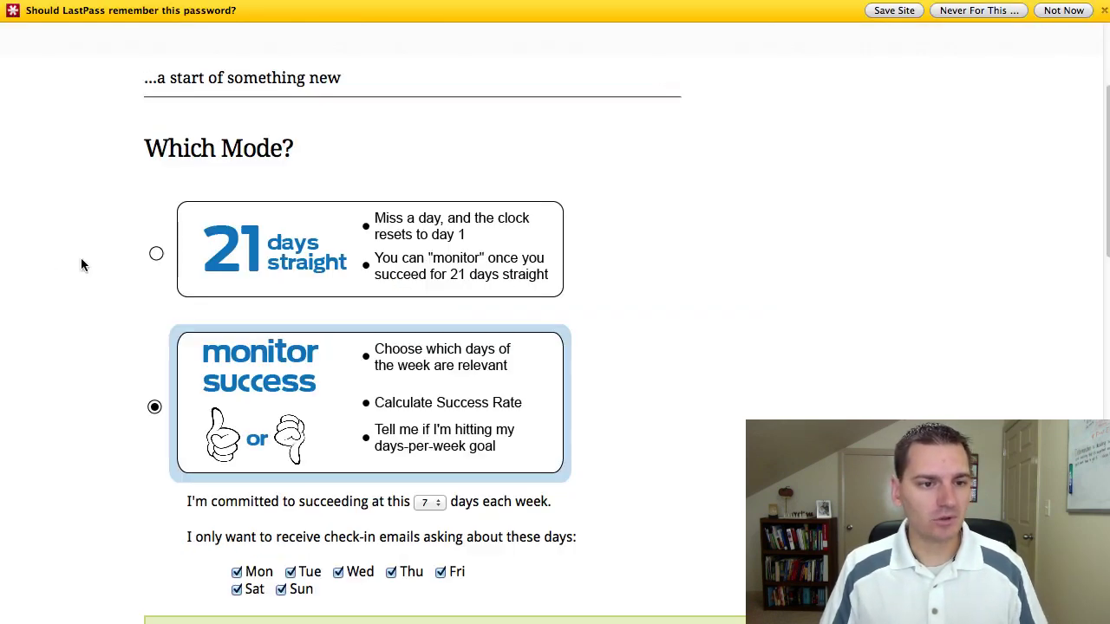
Step: Uncheck Saturday and Sunday so check-in emails go out Monday through Friday only
scroll(87, 260, "up", 3)
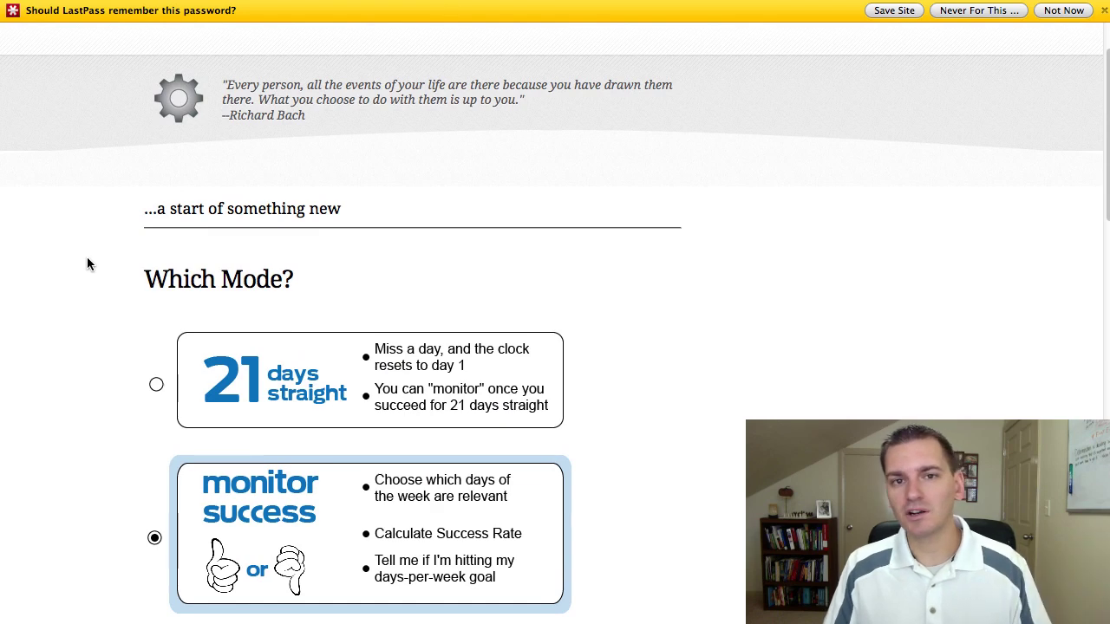
scroll(96, 246, "down", 5)
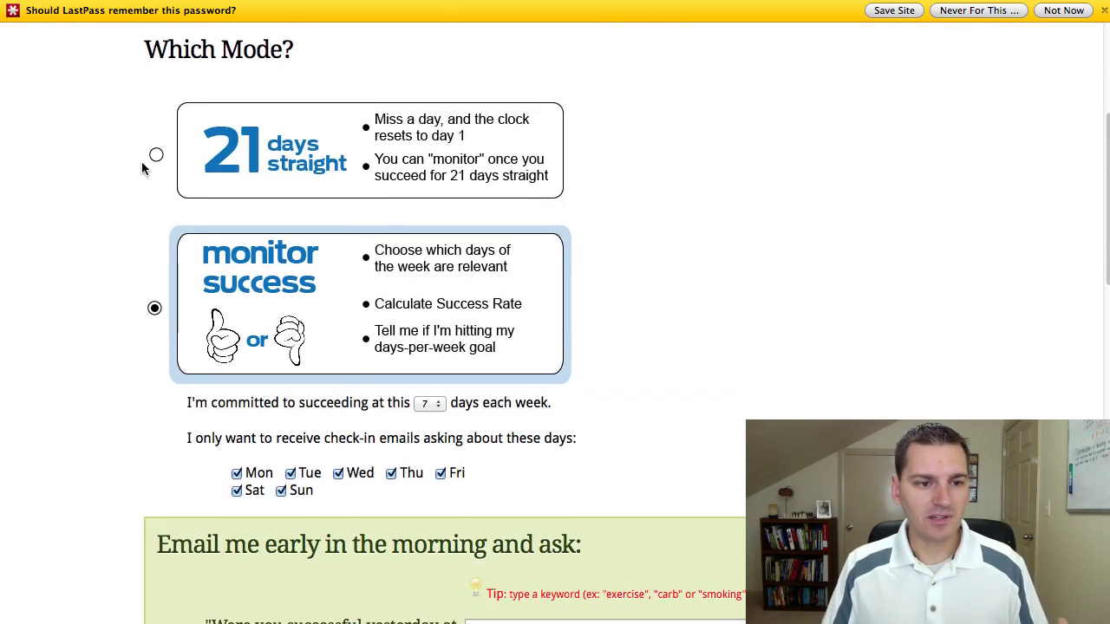
scroll(82, 221, "up", 1)
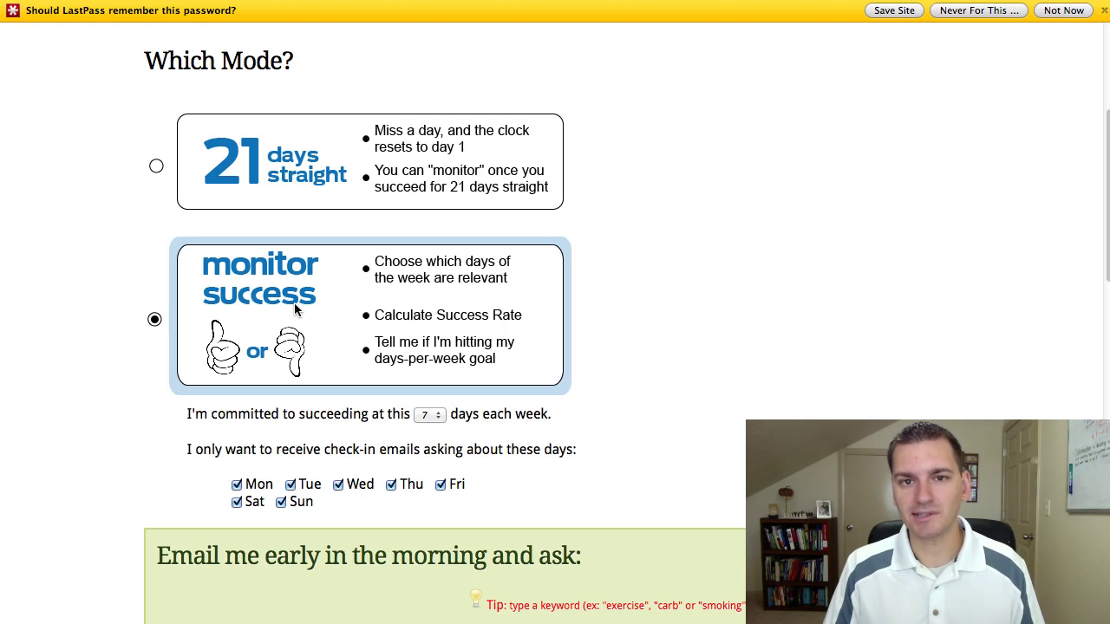
scroll(122, 337, "down", 1)
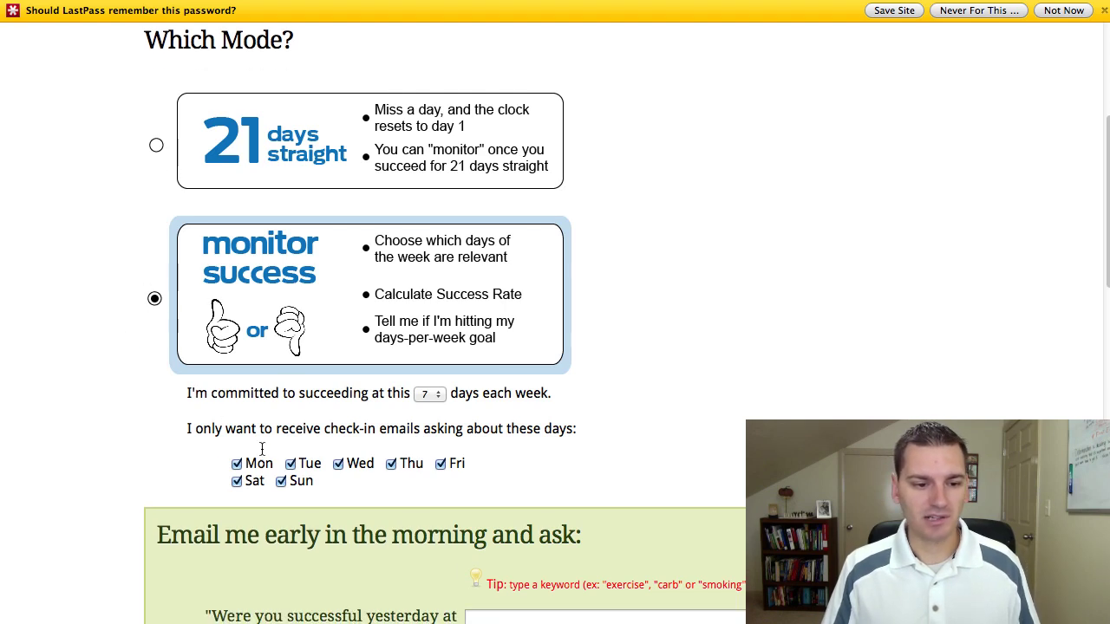
left_click(281, 482)
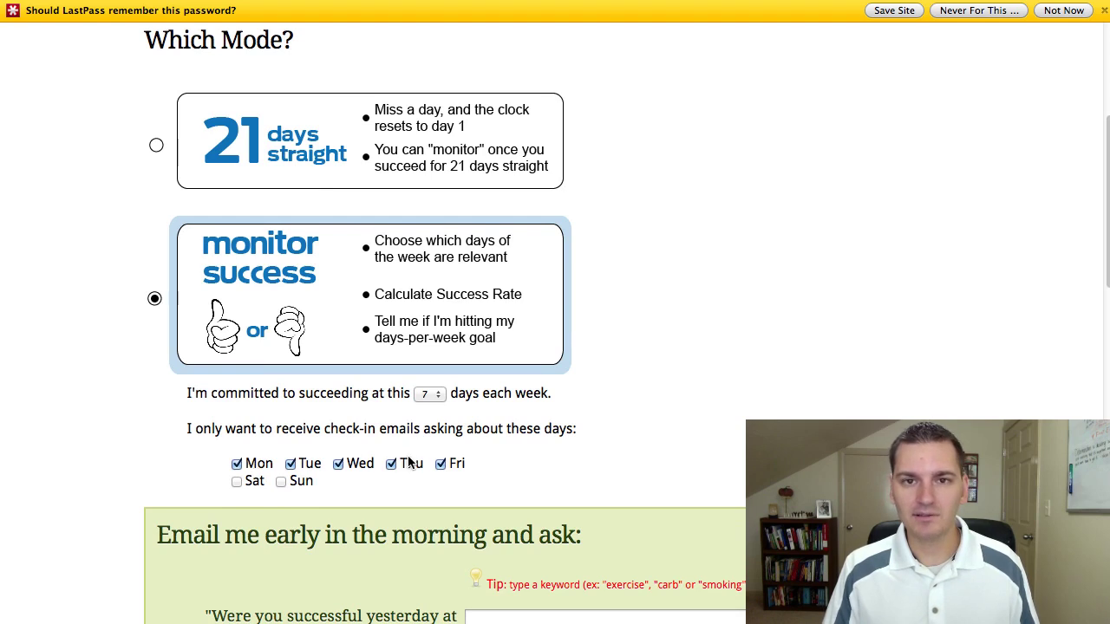
Step: Set the weekly commitment to succeed 5 days each week
left_click(435, 395)
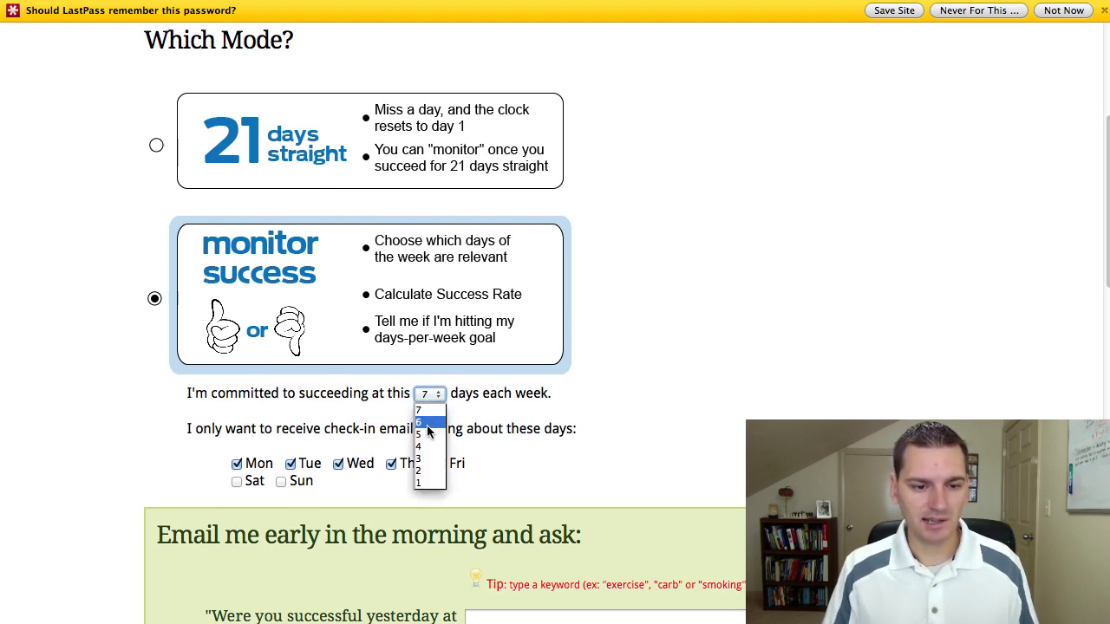
left_click(424, 434)
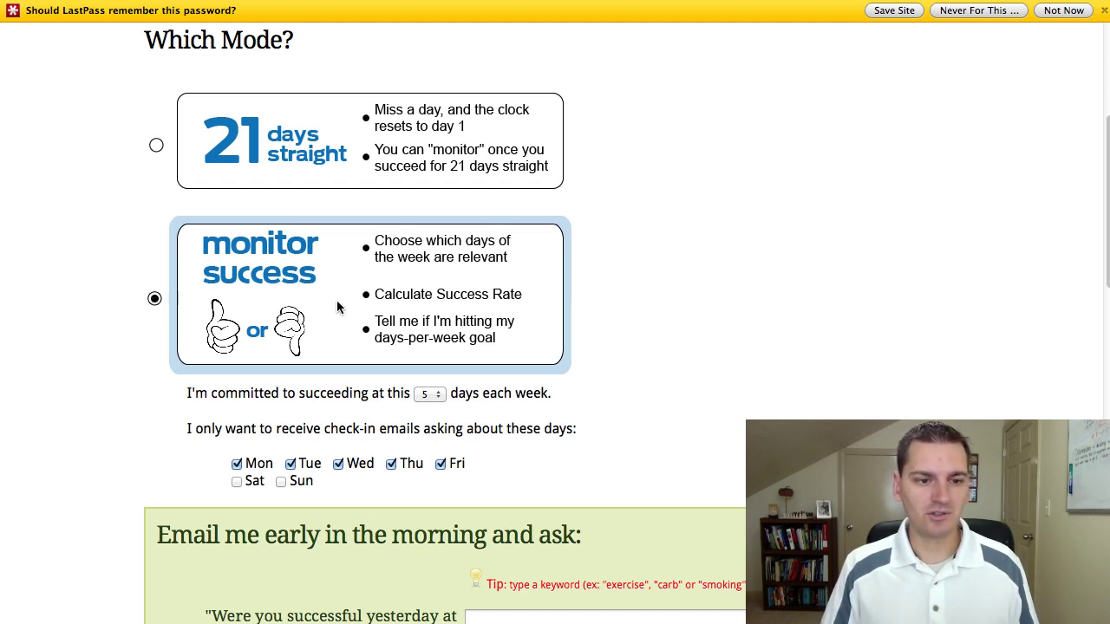
scroll(161, 303, "up", 2)
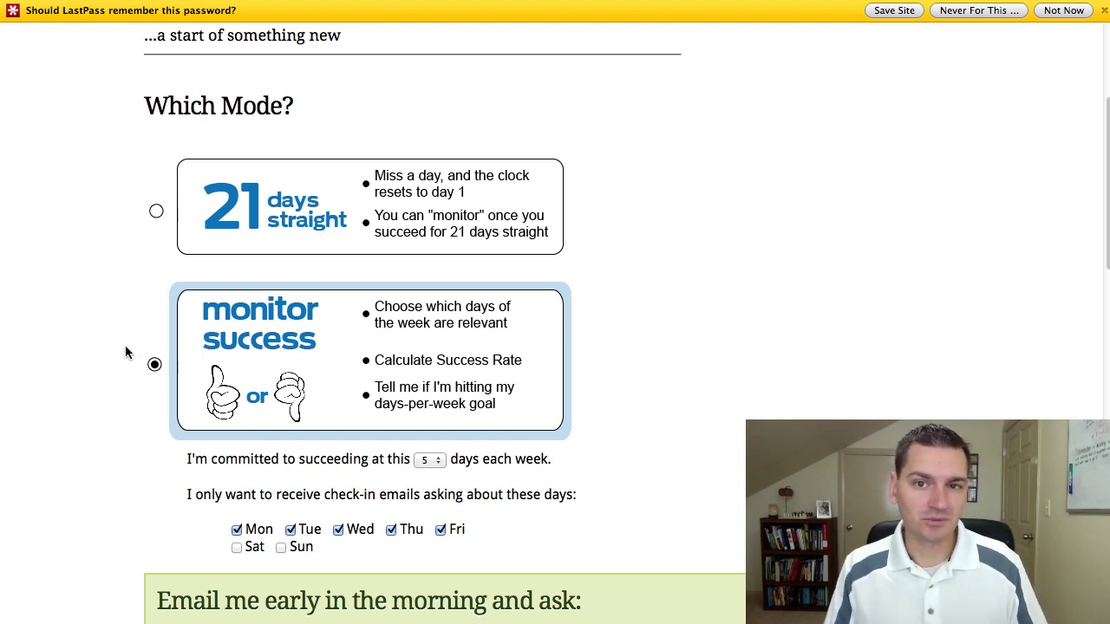
scroll(113, 346, "down", 2)
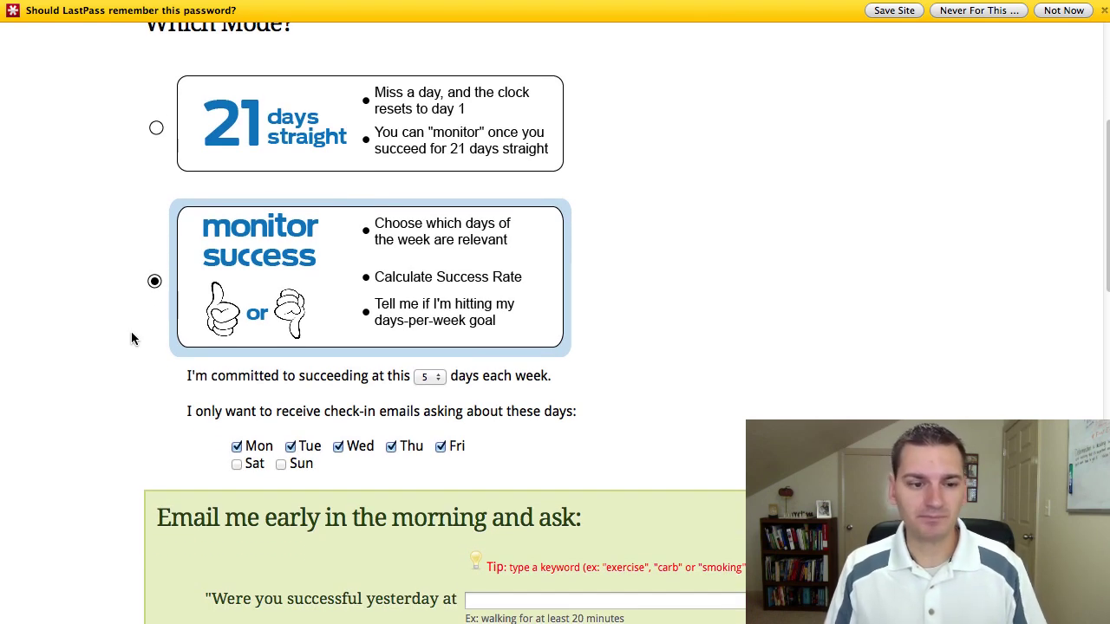
scroll(131, 338, "down", 6)
left_click_drag(158, 266, 585, 260)
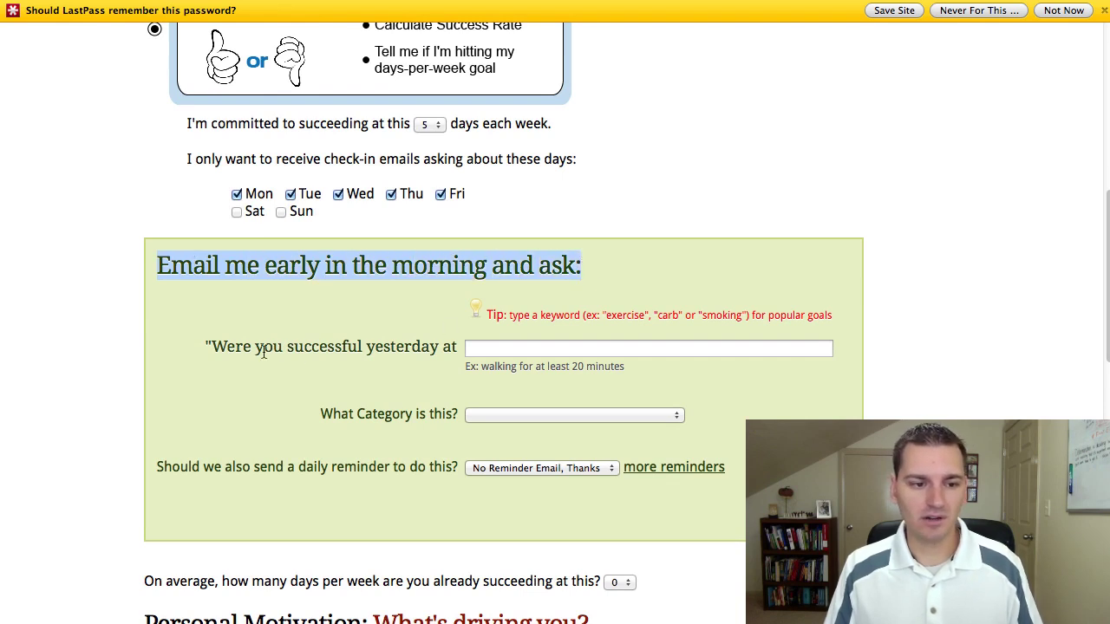
left_click_drag(252, 347, 462, 344)
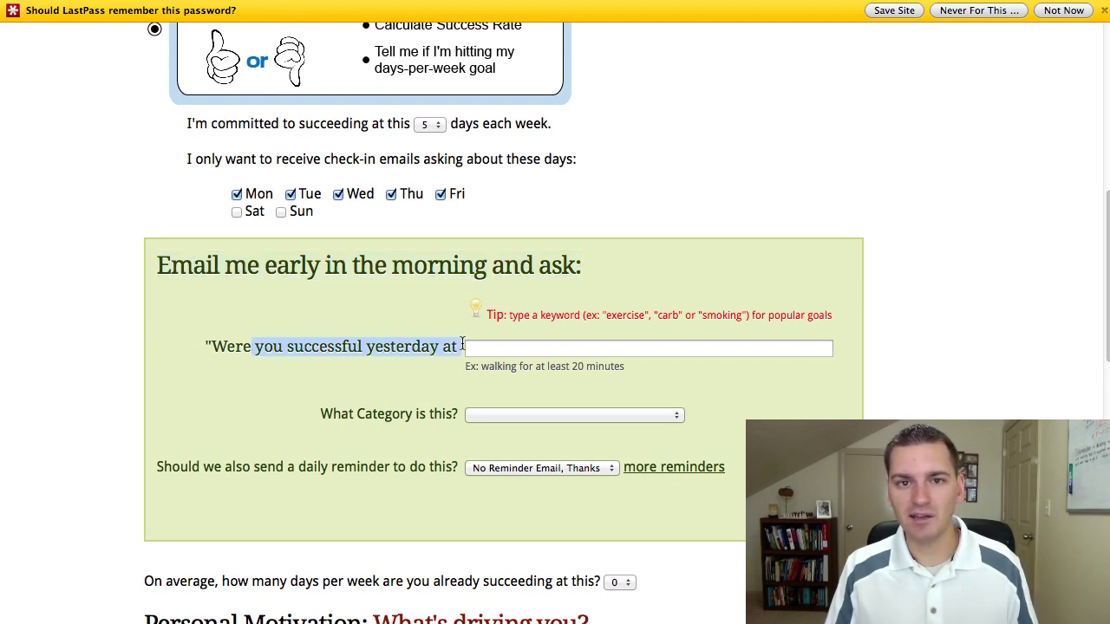
left_click(496, 351)
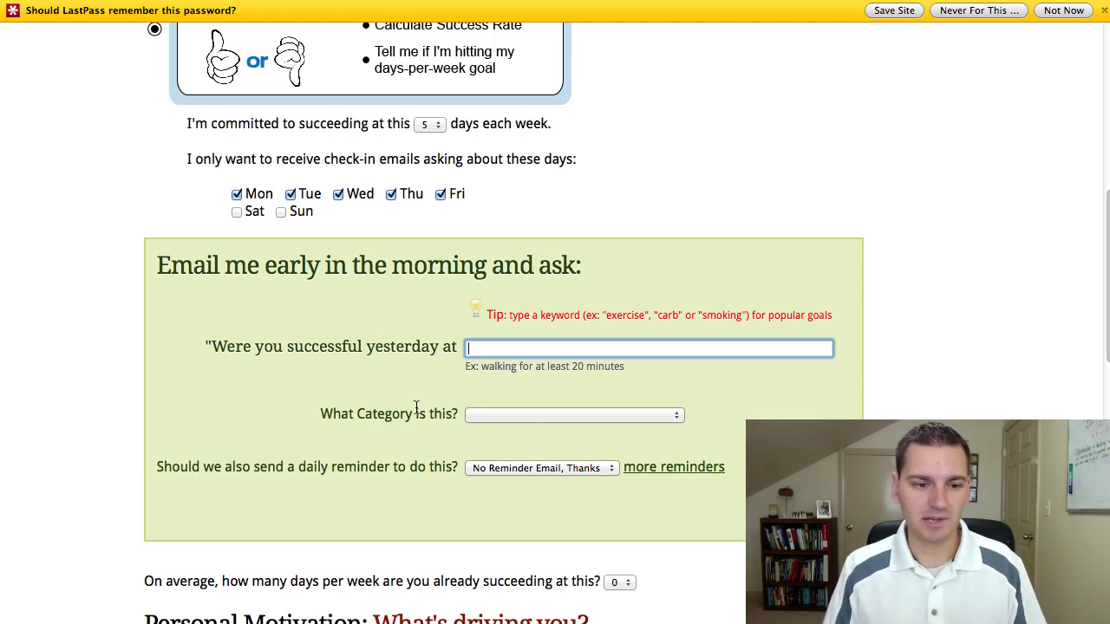
left_click(569, 416)
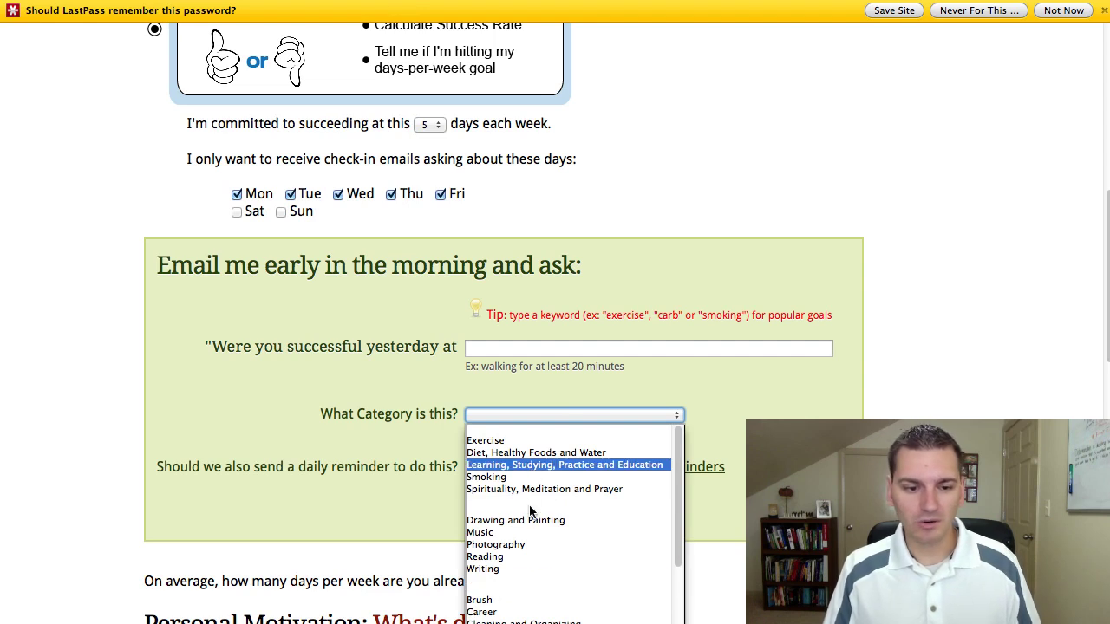
scroll(524, 525, "down", 1)
scroll(520, 529, "down", 3)
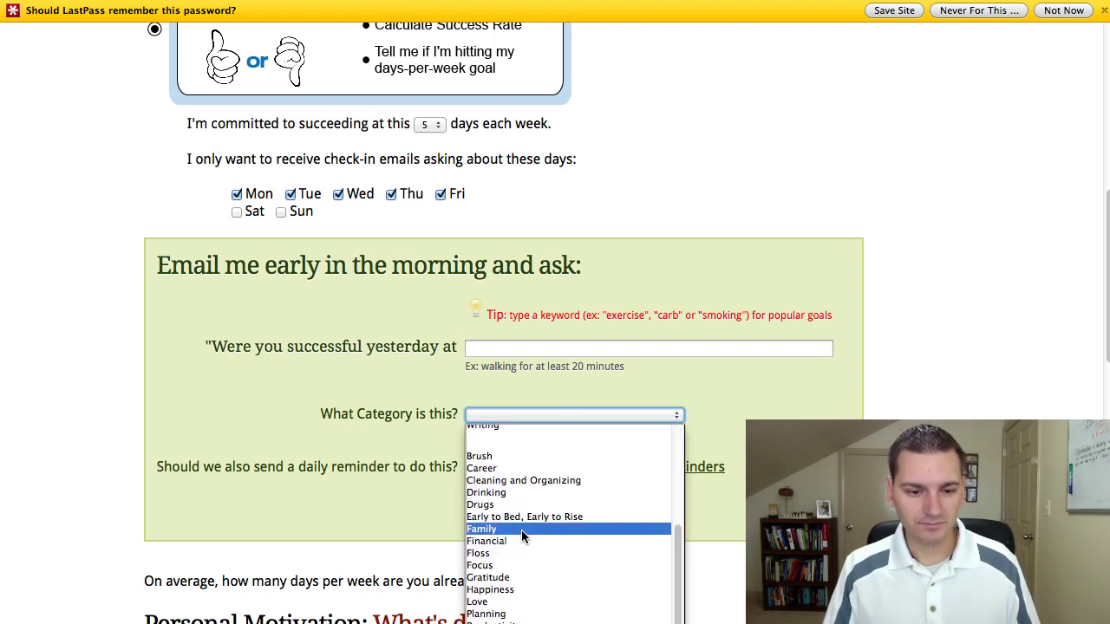
scroll(521, 530, "up", 4)
left_click(246, 465)
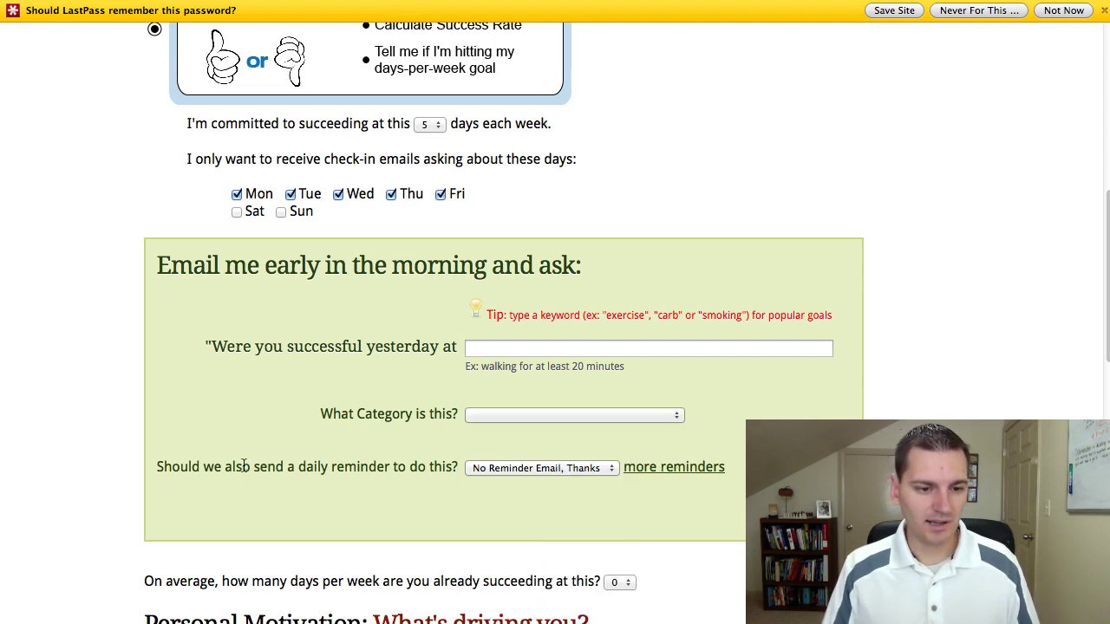
left_click_drag(243, 466, 452, 468)
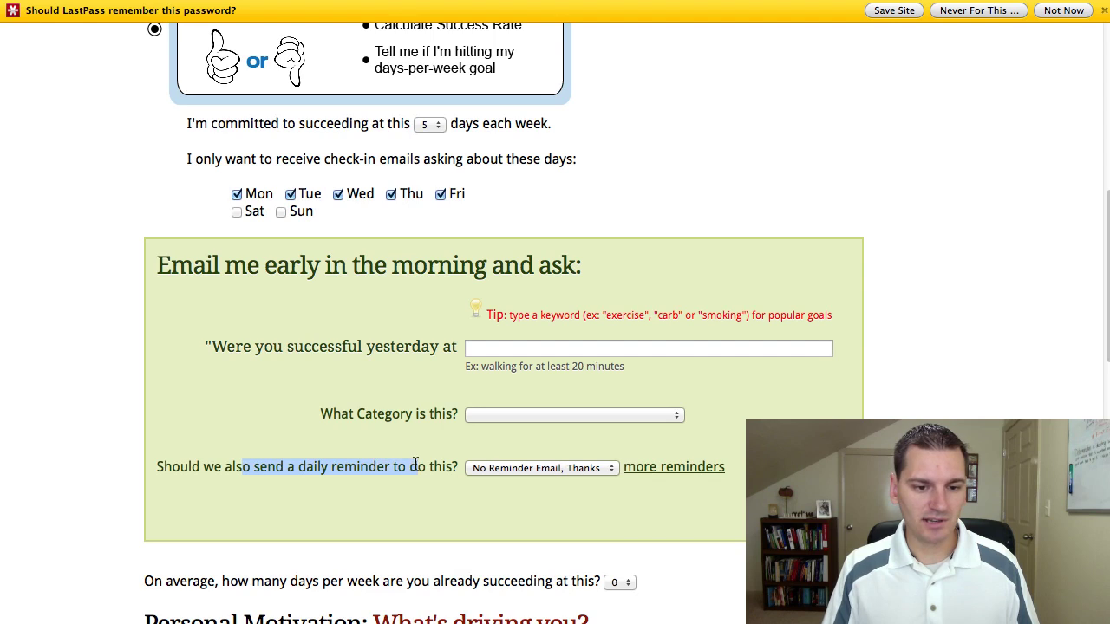
left_click(501, 468)
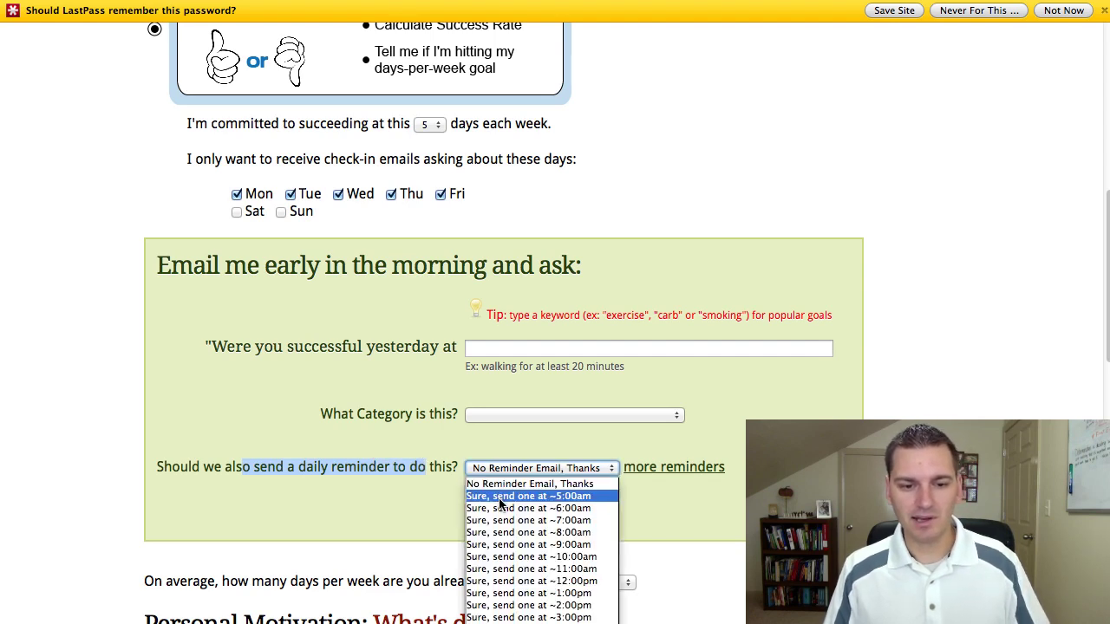
left_click(390, 501)
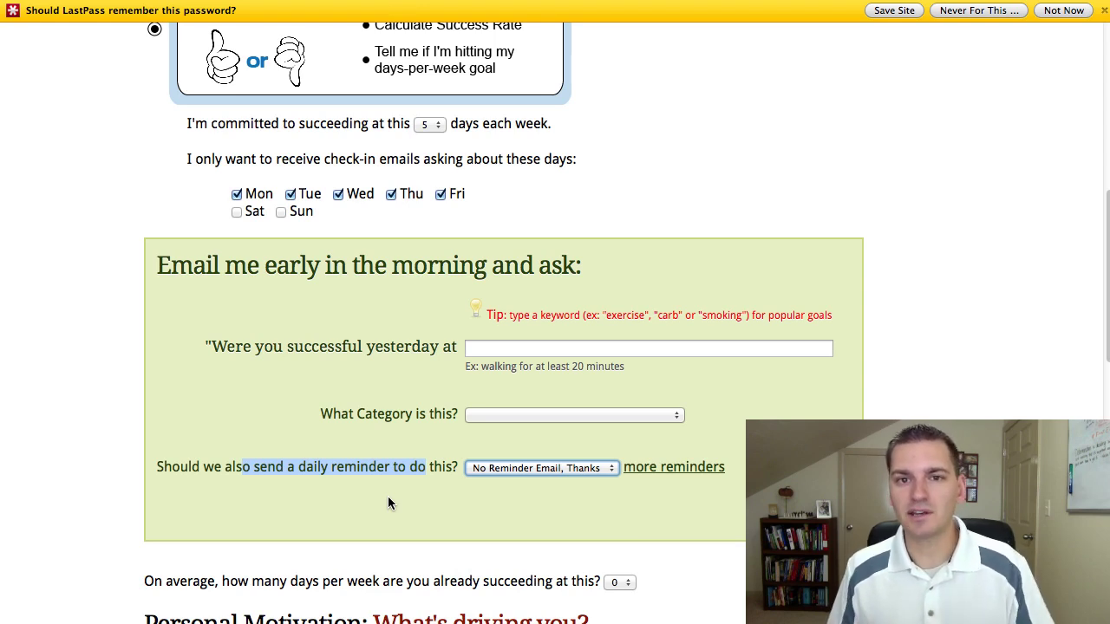
Step: Review the email question, days-per-week question and Personal Motivation heading
left_click_drag(144, 270, 780, 520)
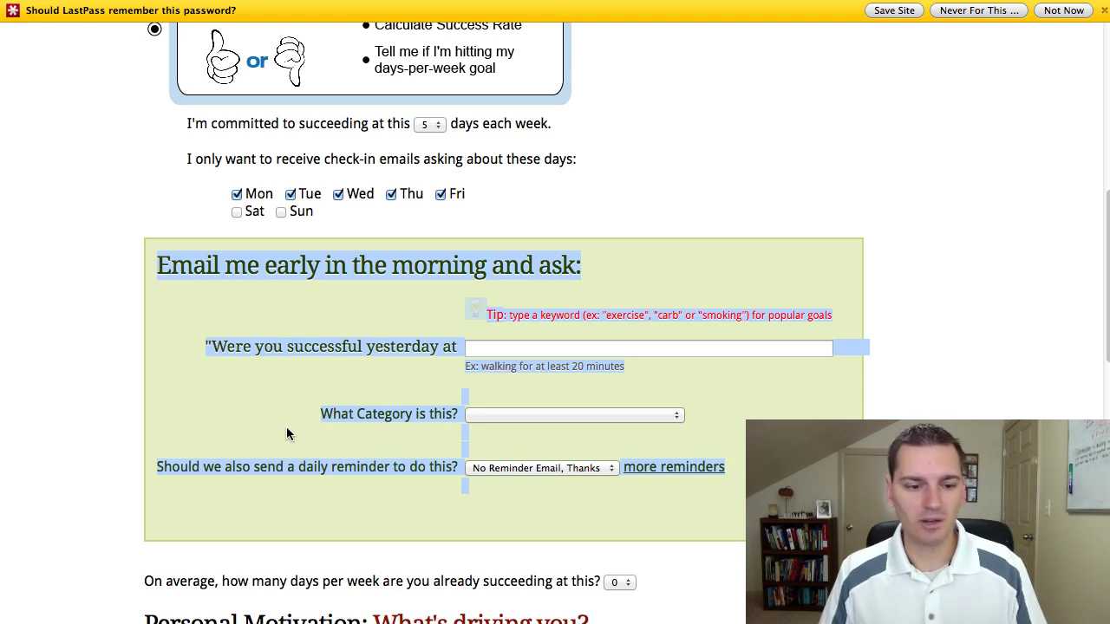
scroll(181, 409, "down", 2)
scroll(181, 410, "down", 1)
scroll(181, 409, "down", 3)
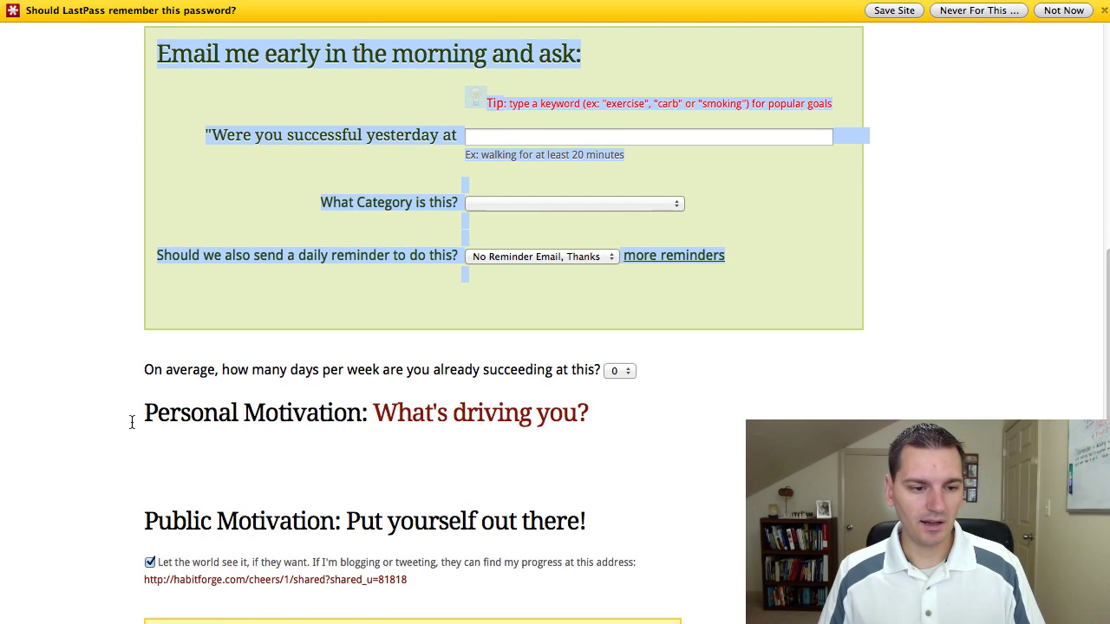
left_click_drag(404, 371, 153, 374)
scroll(153, 376, "down", 3)
left_click_drag(180, 289, 533, 294)
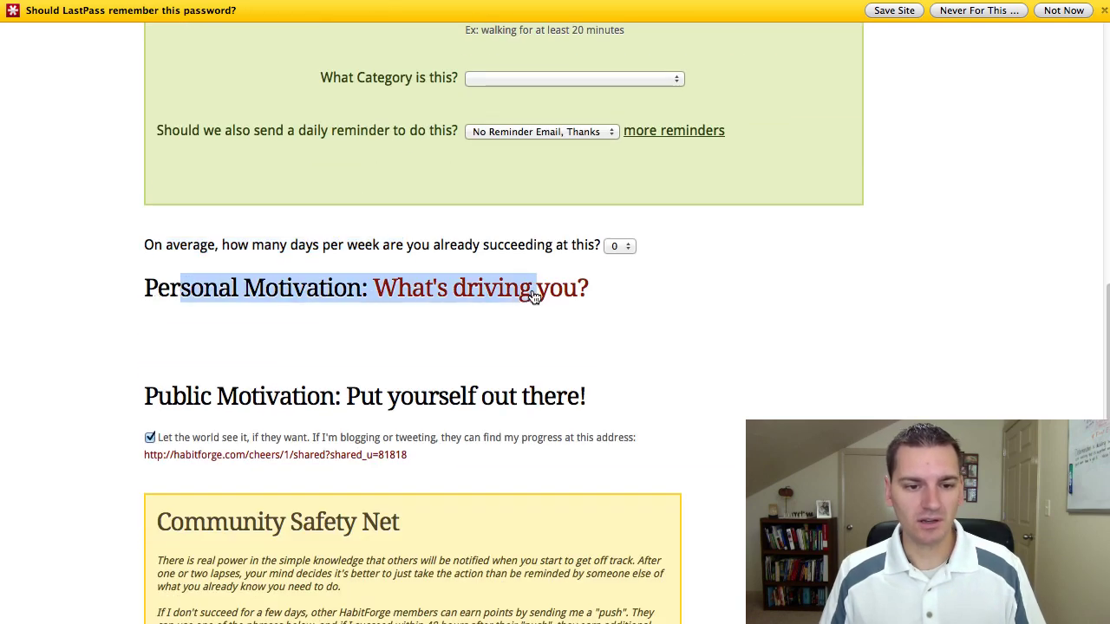
Step: Inspect the Community Safety Net's Desire push message field and example, leaving it blank
scroll(193, 348, "down", 3)
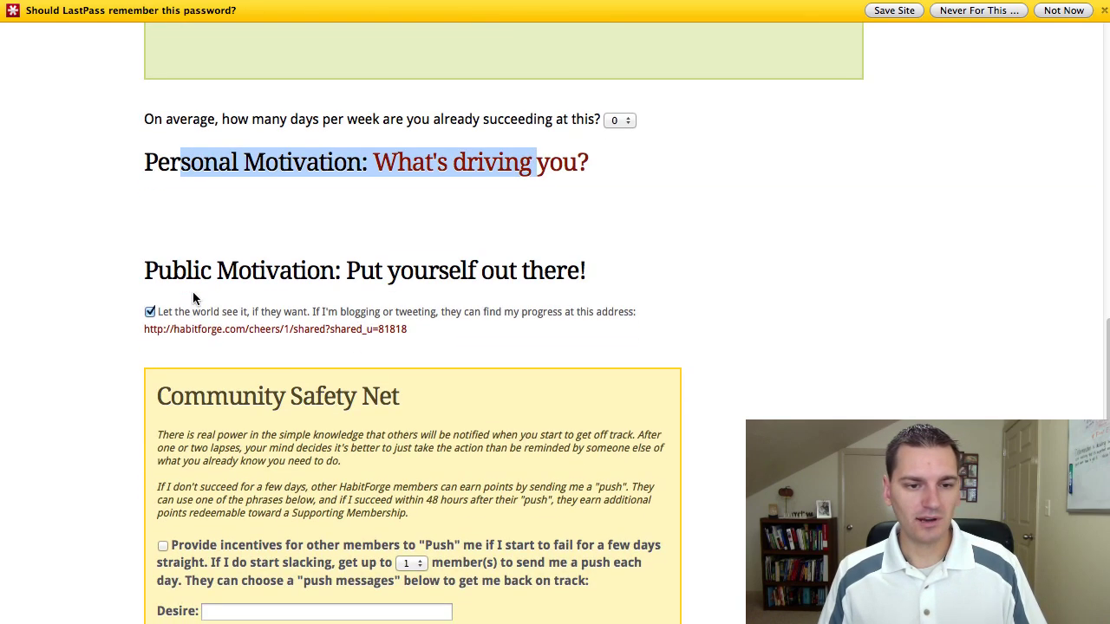
scroll(193, 294, "down", 3)
scroll(193, 294, "down", 1)
scroll(192, 295, "down", 2)
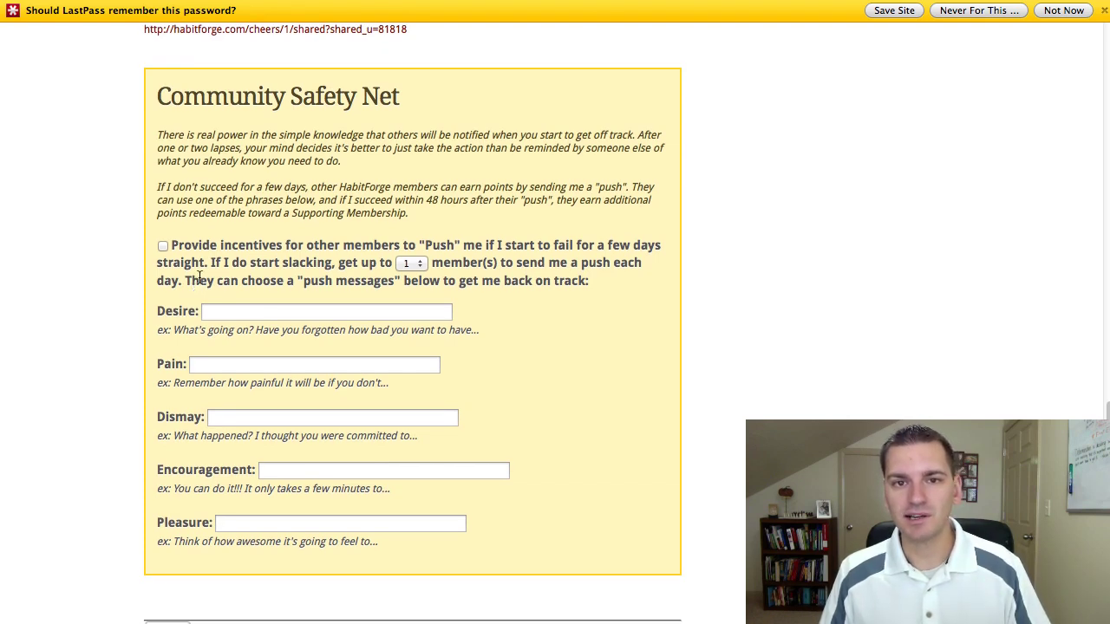
left_click(228, 309)
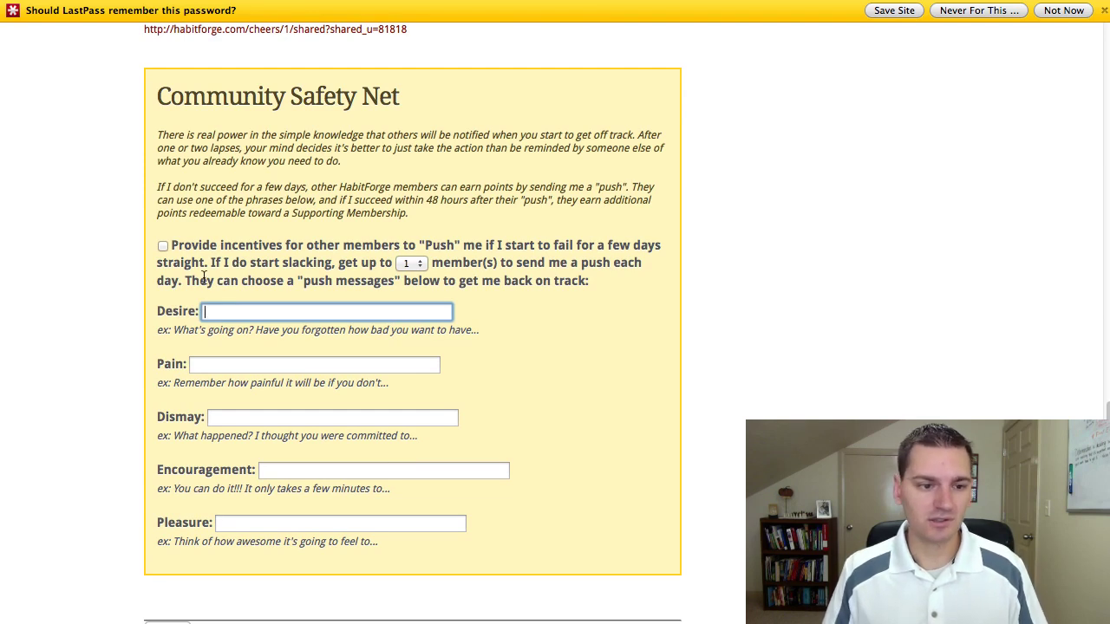
left_click_drag(186, 329, 450, 330)
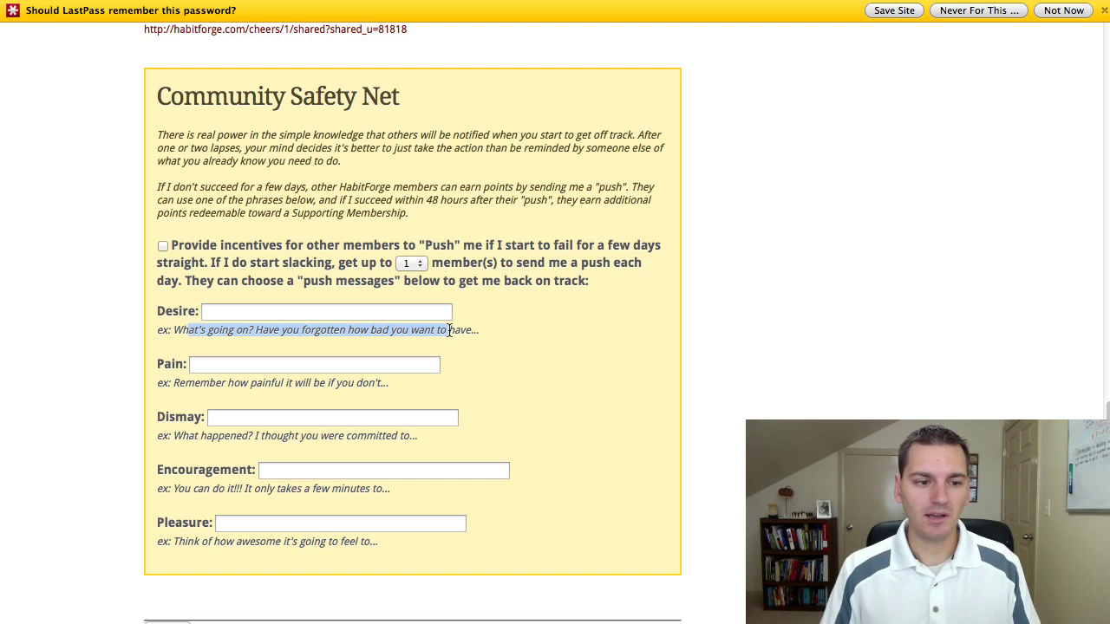
scroll(442, 330, "down", 5)
scroll(298, 223, "up", 4)
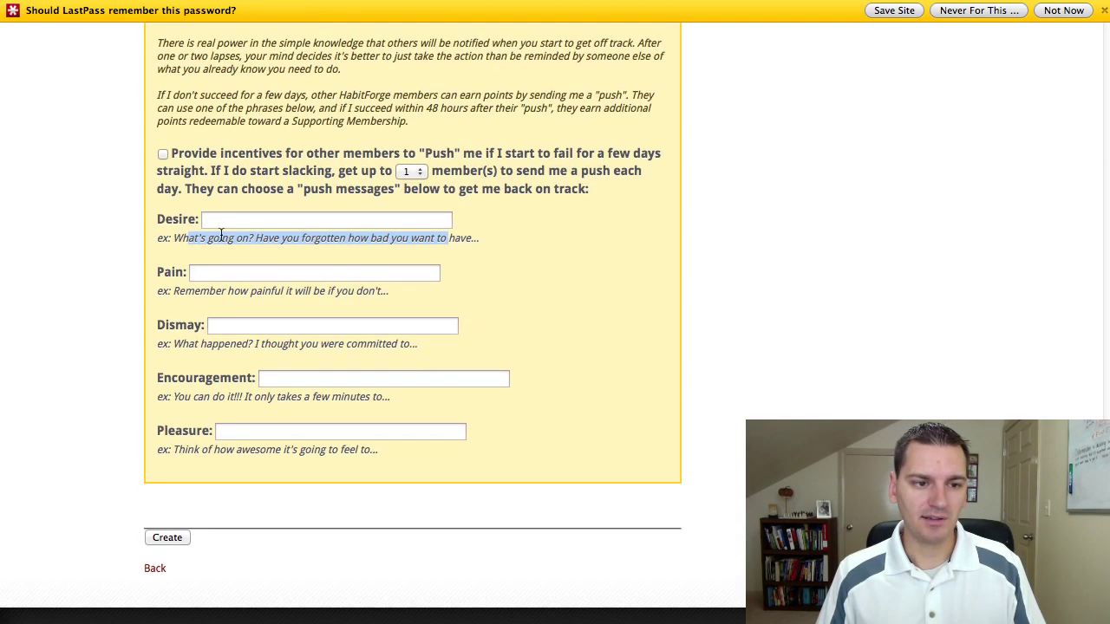
left_click(206, 272)
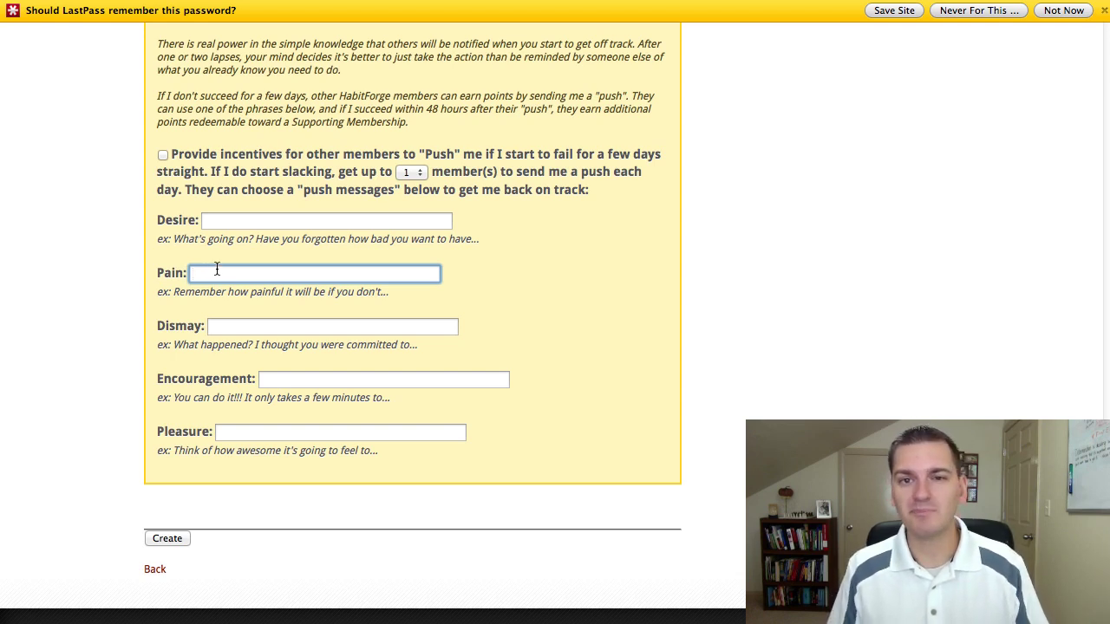
left_click(245, 326)
left_click_drag(215, 343, 395, 345)
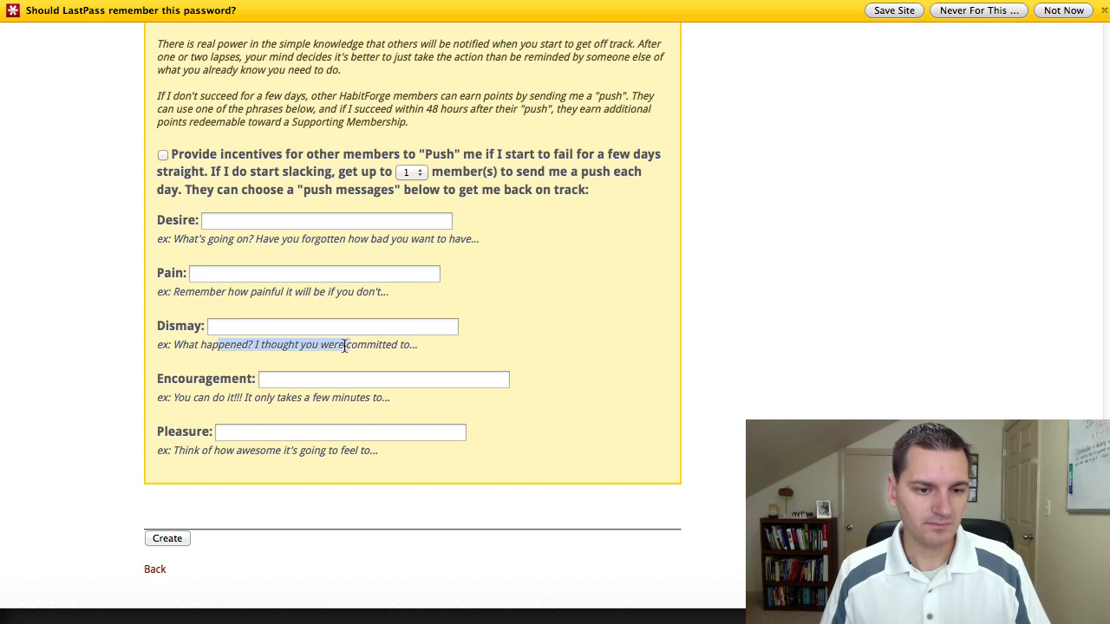
left_click_drag(165, 325, 212, 339)
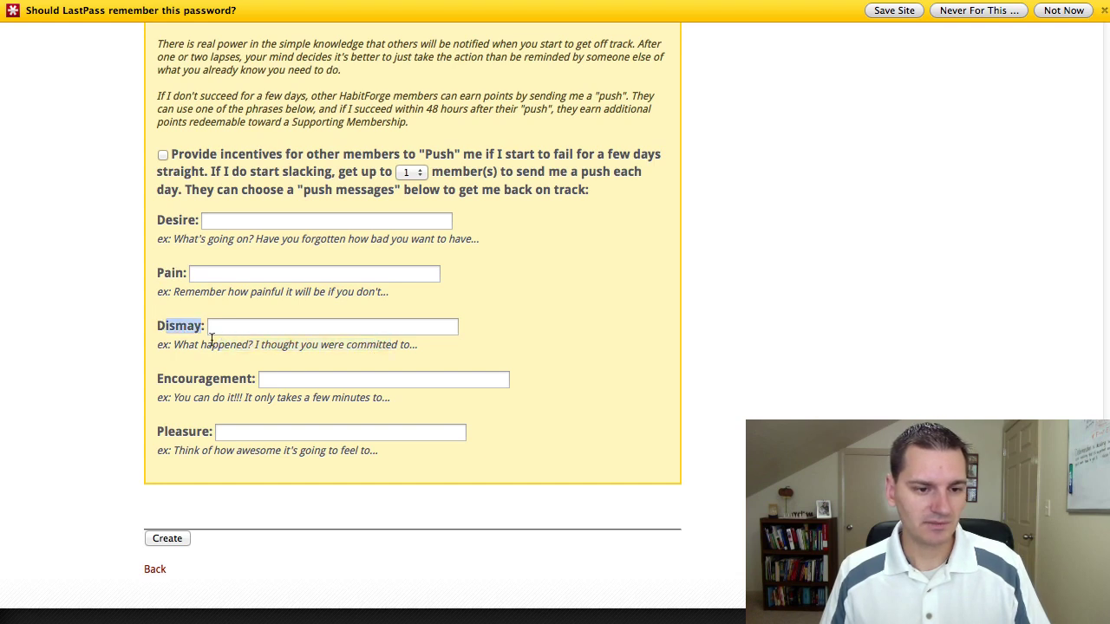
double_click(167, 373)
left_click_drag(167, 432, 206, 433)
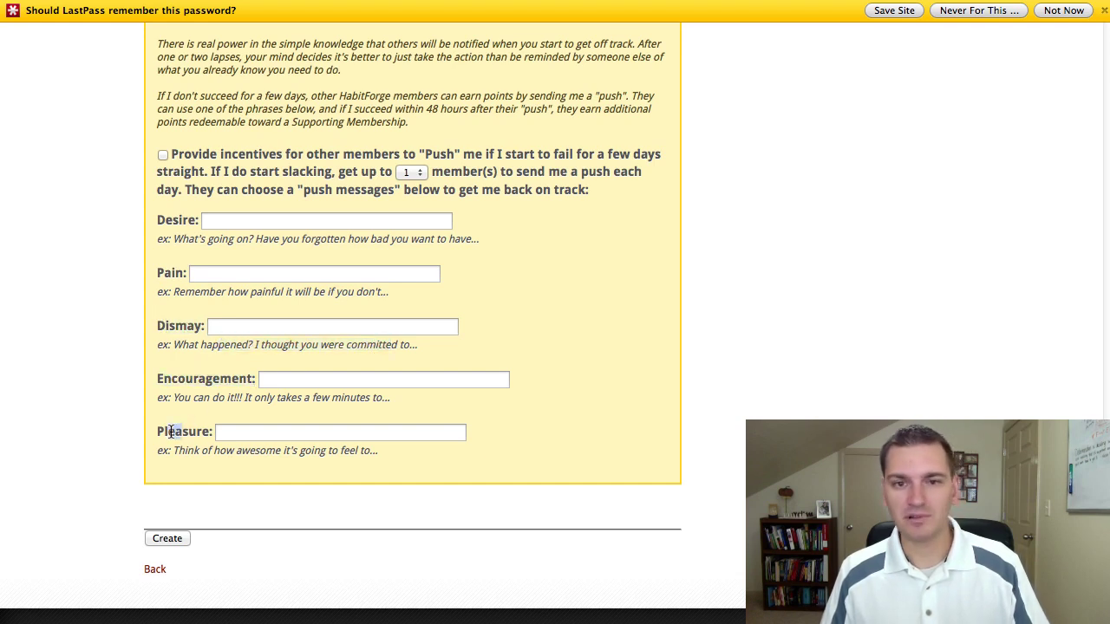
left_click(221, 431)
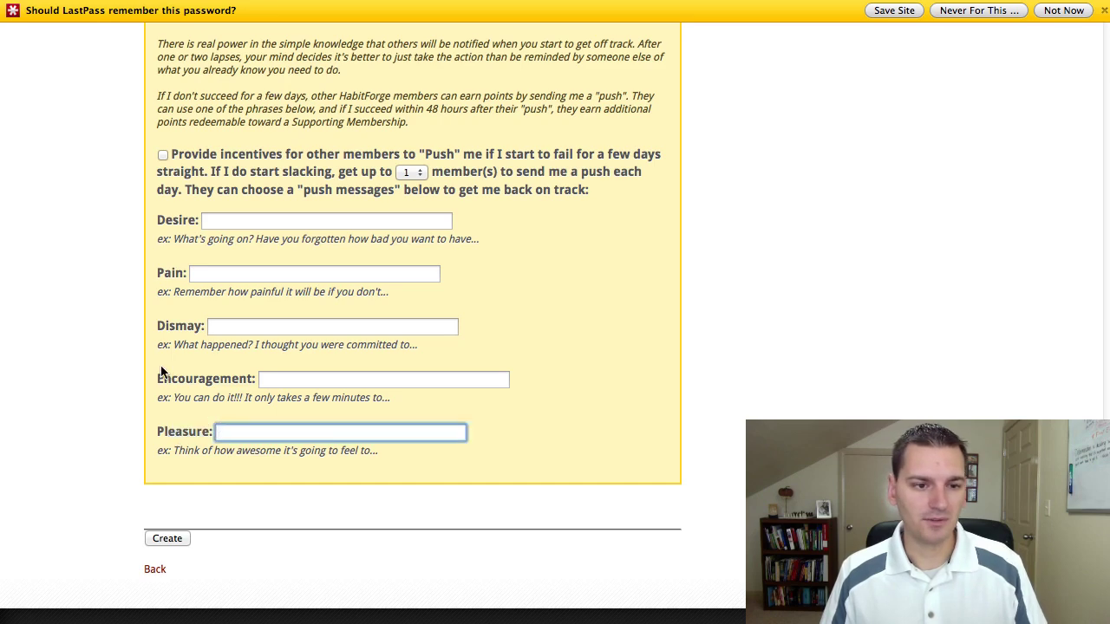
Step: Confirm Monitor Success mode, 5 days weekly and Mon–Fri check-in emails are set
scroll(160, 371, "up", 3)
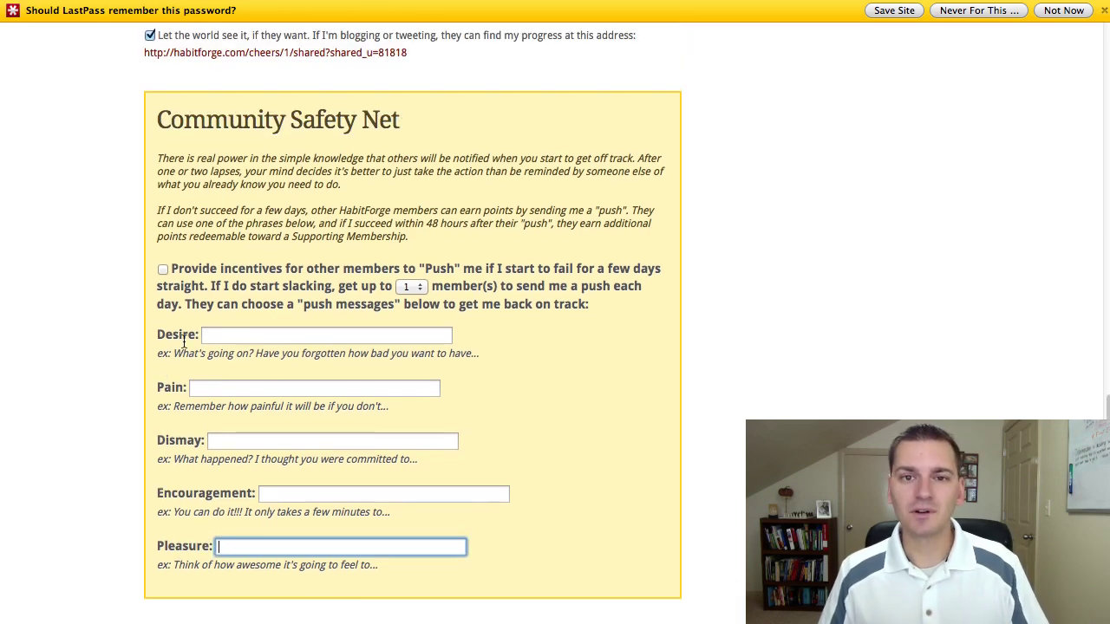
left_click_drag(164, 160, 589, 304)
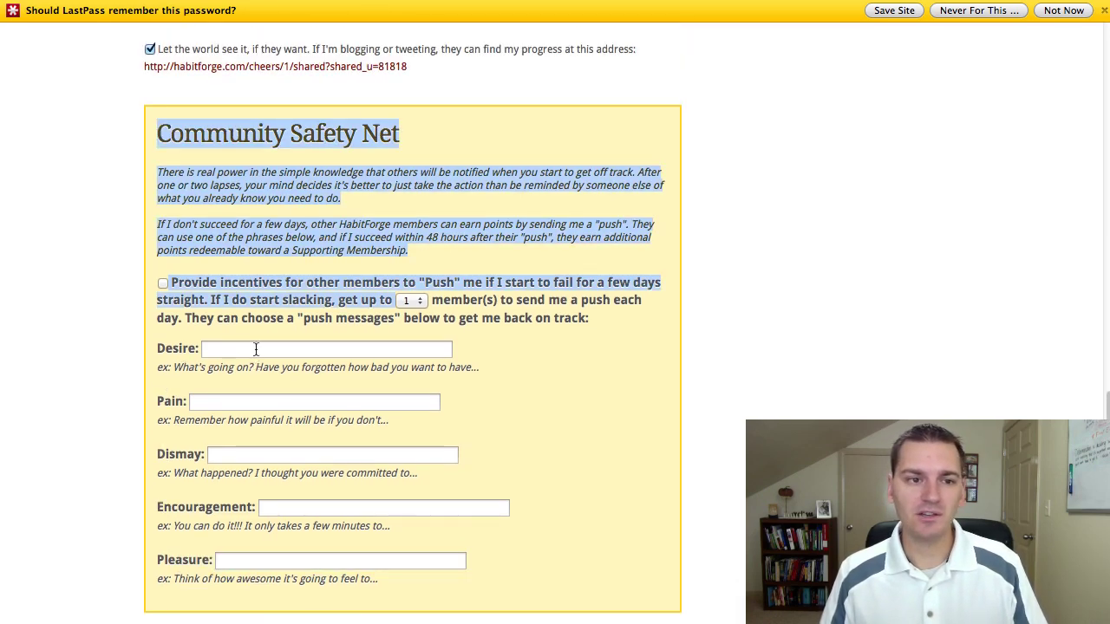
scroll(216, 277, "up", 8)
scroll(216, 277, "up", 2)
scroll(215, 283, "up", 2)
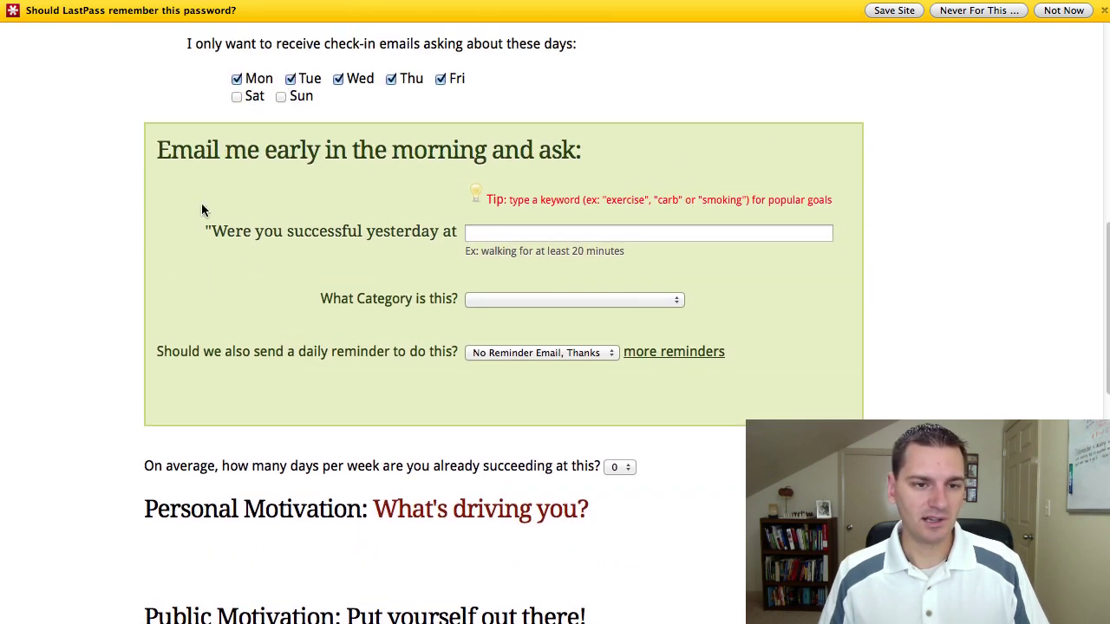
left_click_drag(144, 149, 594, 373)
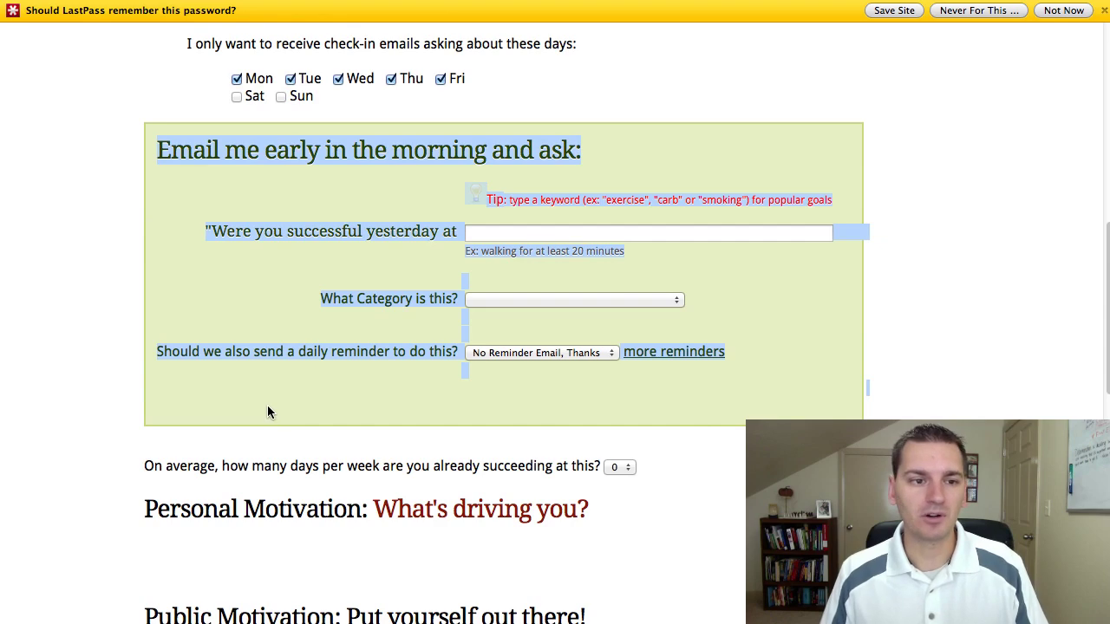
scroll(267, 405, "up", 3)
scroll(266, 405, "up", 4)
scroll(266, 407, "up", 2)
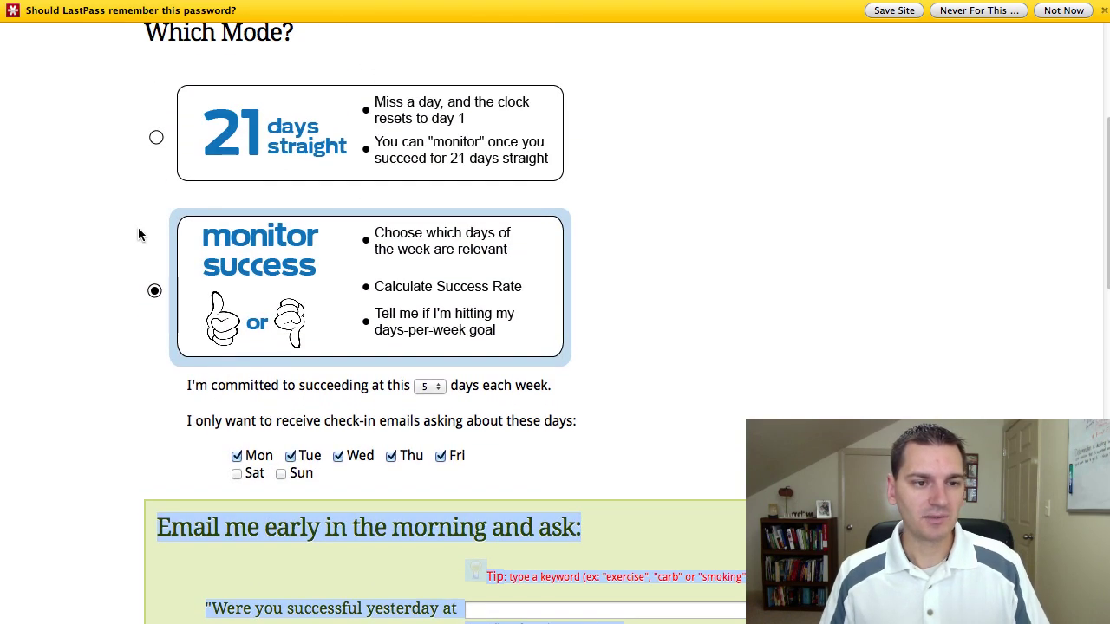
Step: Create the new habit from the bottom of the form
scroll(139, 234, "down", 15)
scroll(152, 318, "down", 3)
scroll(152, 318, "down", 4)
scroll(154, 378, "down", 1)
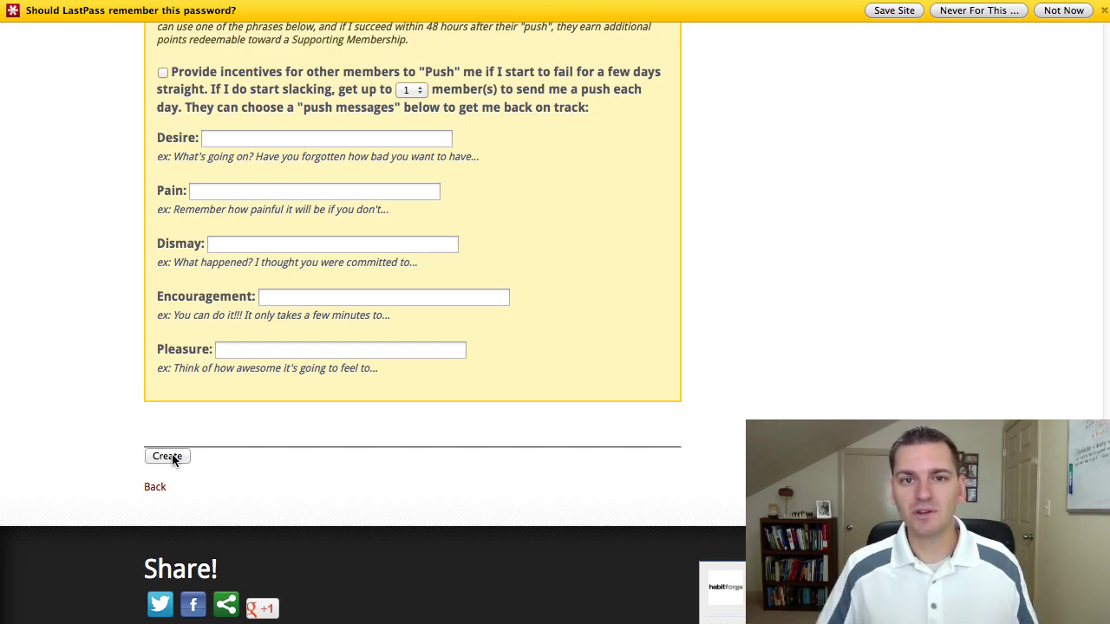
left_click(167, 457)
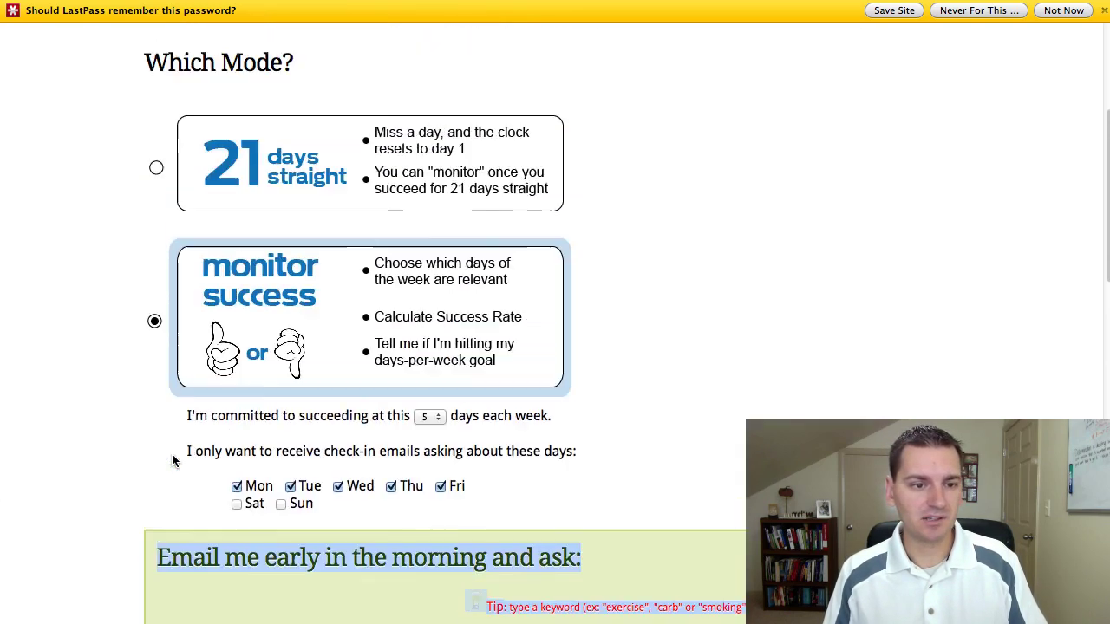